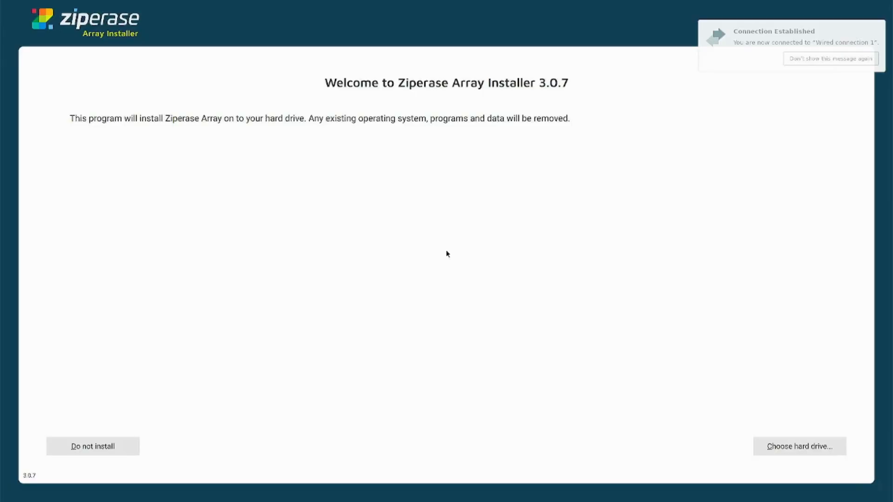
Install Ziperase Array on the ATA Timetec 30TT253 119.2G drive (/dev/sda)
click(795, 450)
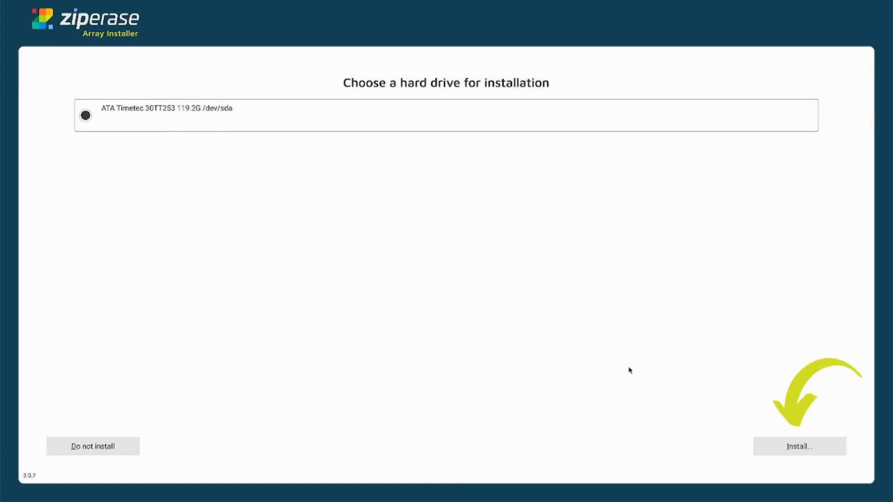
click(812, 453)
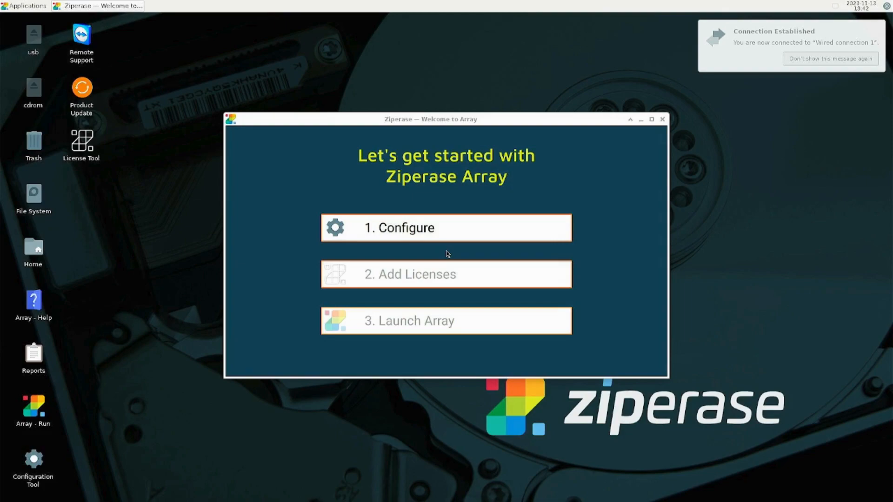
Start the Array configuration, accept the Eastern Time (US and Canada) date and time settings, and skip the branding logo and enclosure labels
click(431, 230)
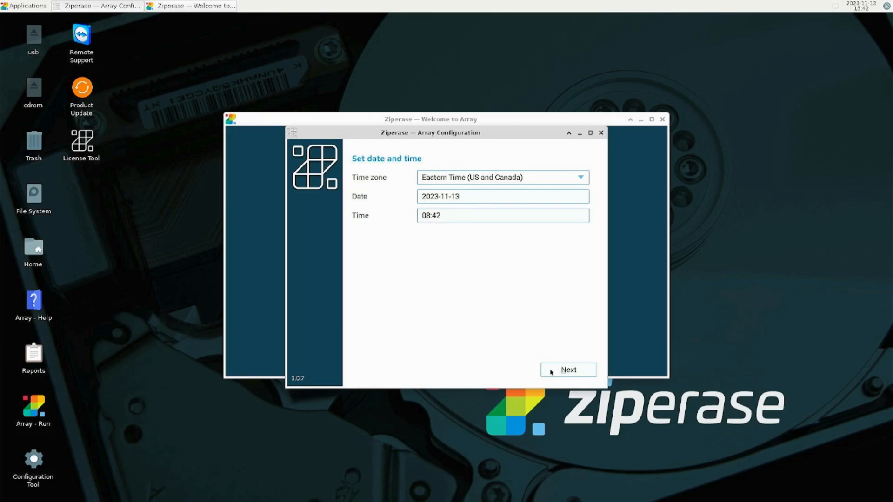
click(441, 215)
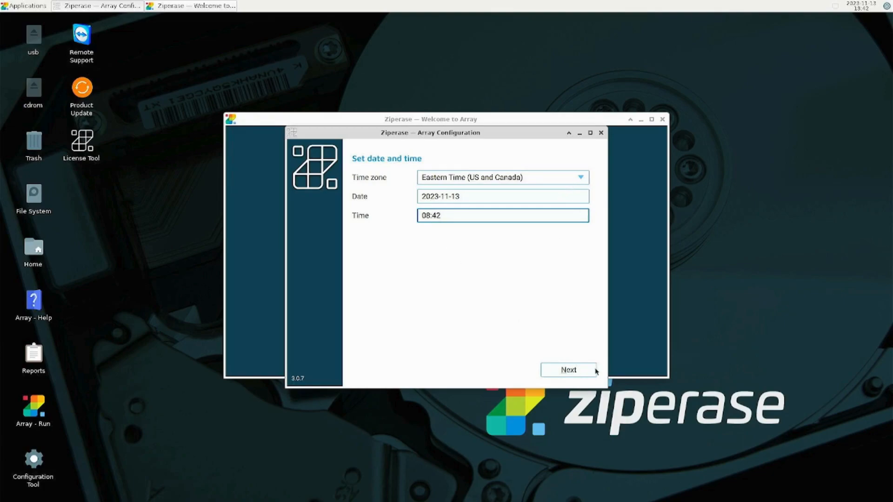
click(566, 372)
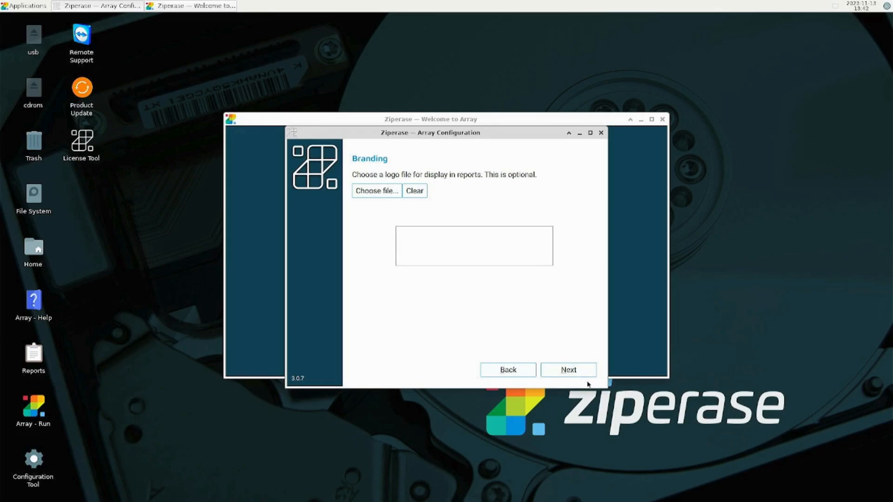
click(577, 372)
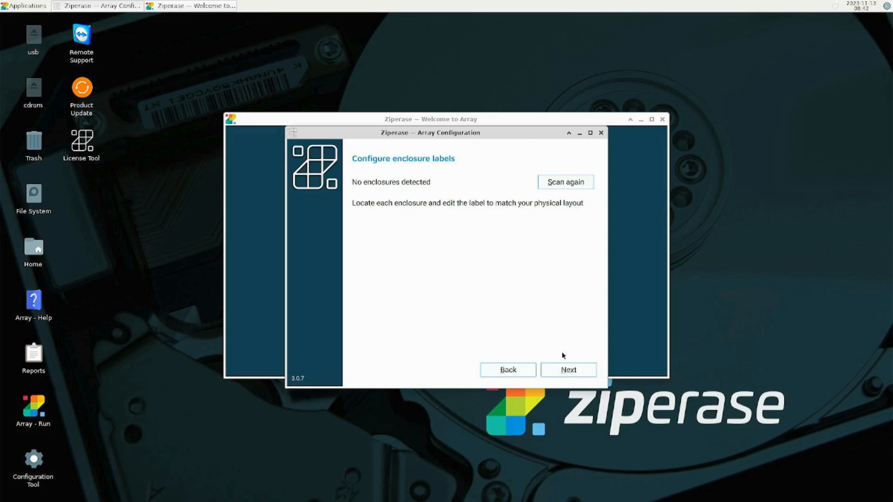
click(570, 375)
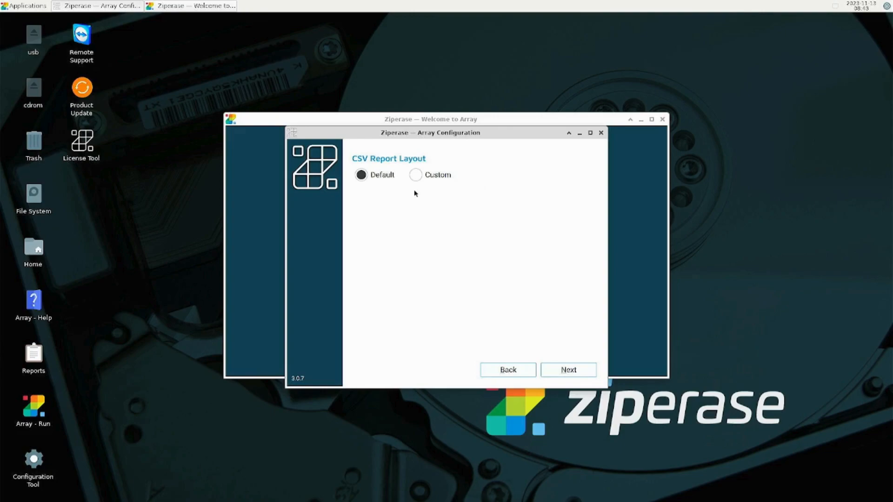
Preview the Custom CSV report layout, return to Default, and finish the configuration
click(416, 176)
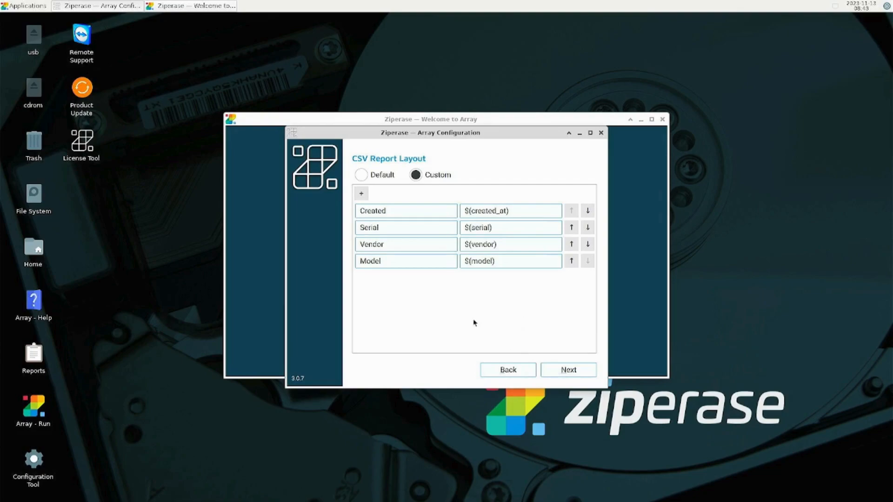
click(360, 174)
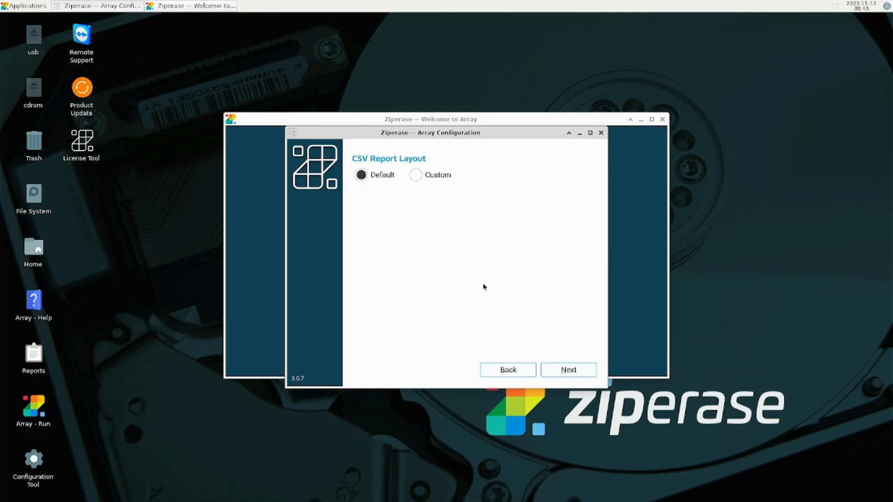
click(572, 375)
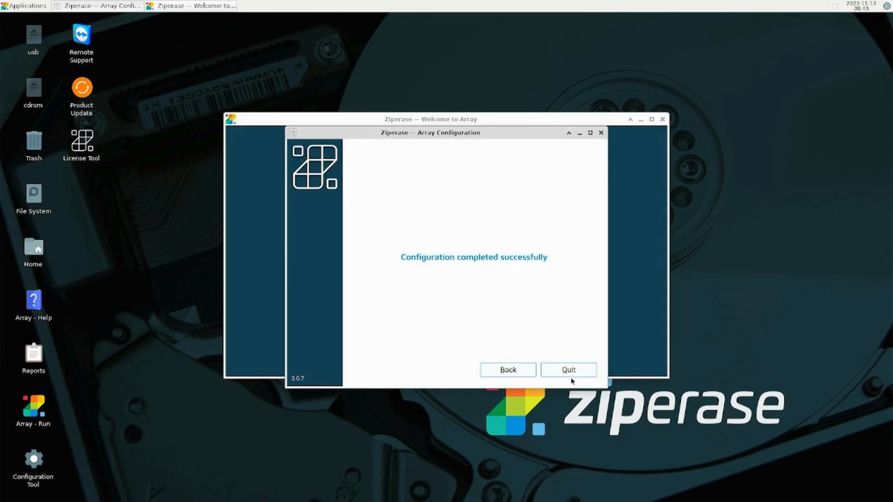
click(569, 370)
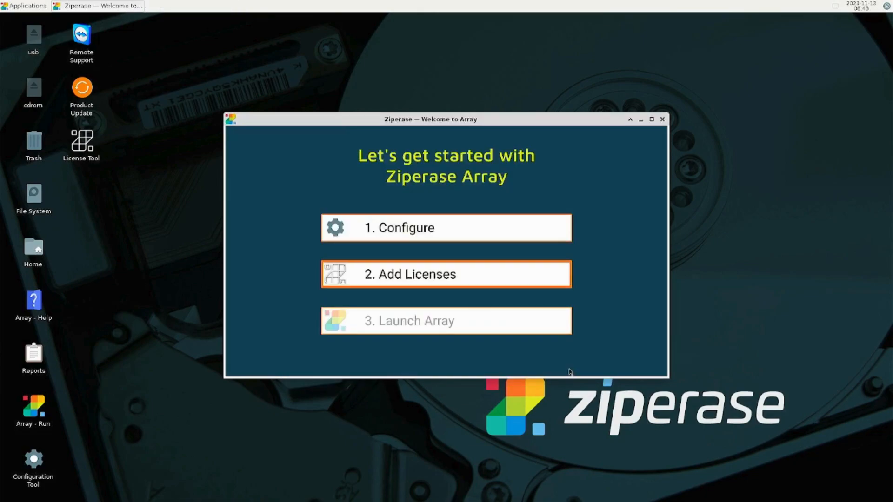
Try to transfer 8 licenses from the portal using the account username and password
click(438, 281)
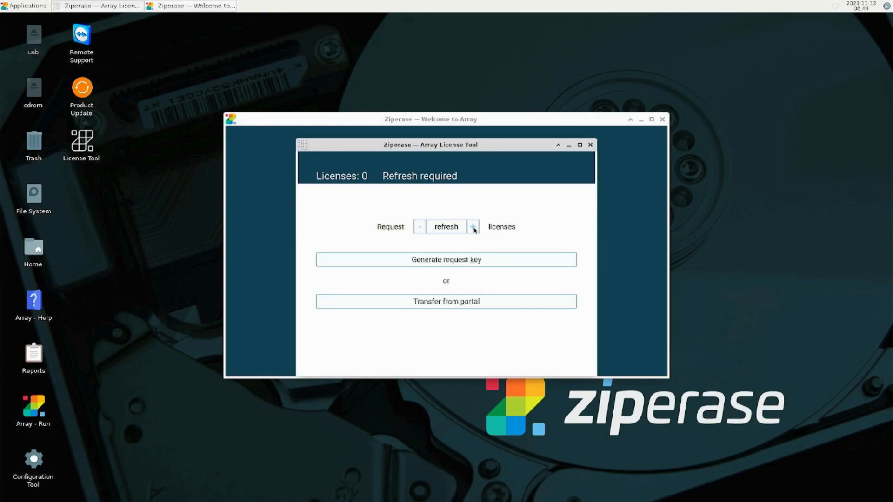
click(473, 228)
click(473, 228)
click(474, 228)
click(474, 227)
click(474, 228)
click(473, 228)
click(474, 228)
click(474, 228)
click(467, 304)
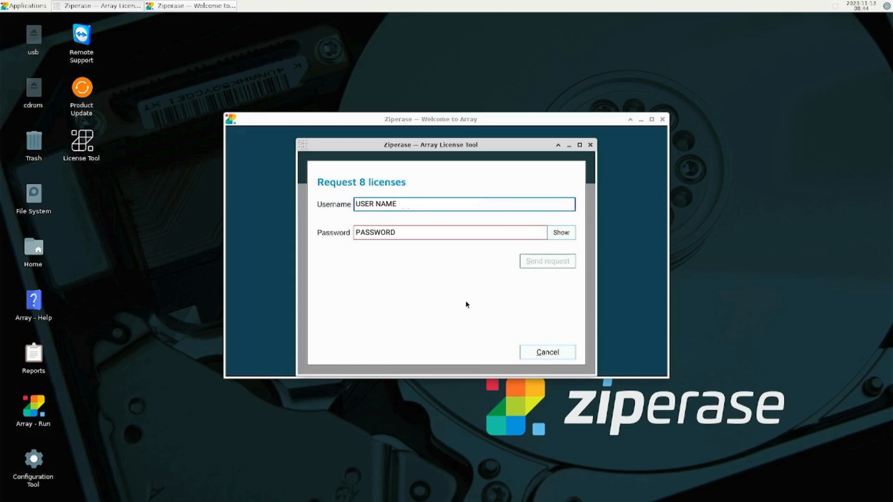
click(544, 261)
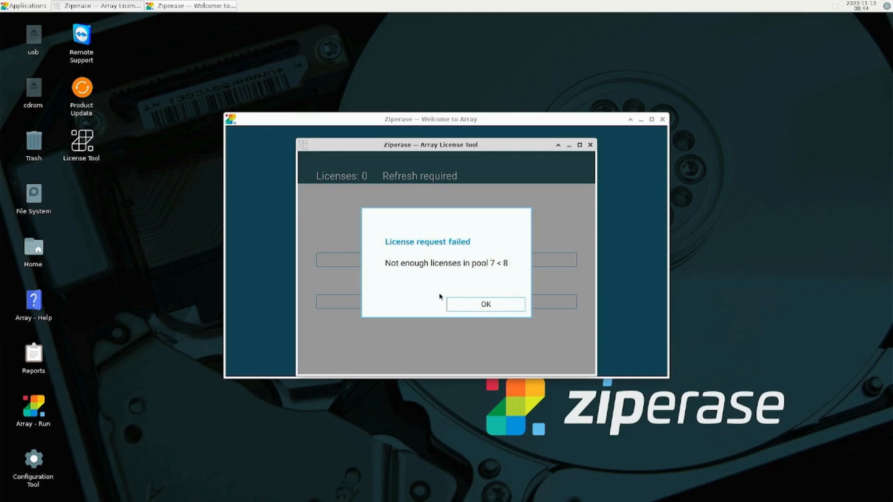
Reduce the request to 3 licenses and transfer them from the portal
click(495, 300)
click(417, 230)
click(418, 231)
click(418, 230)
click(418, 230)
click(417, 230)
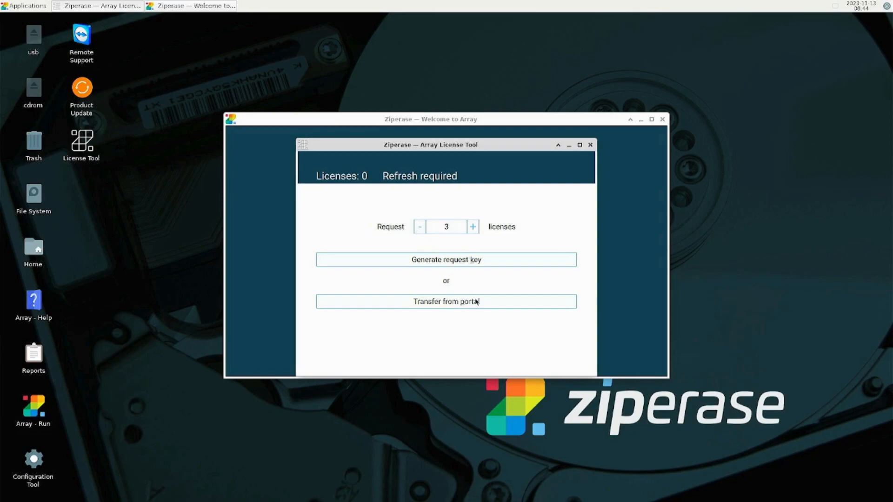
click(474, 302)
click(540, 264)
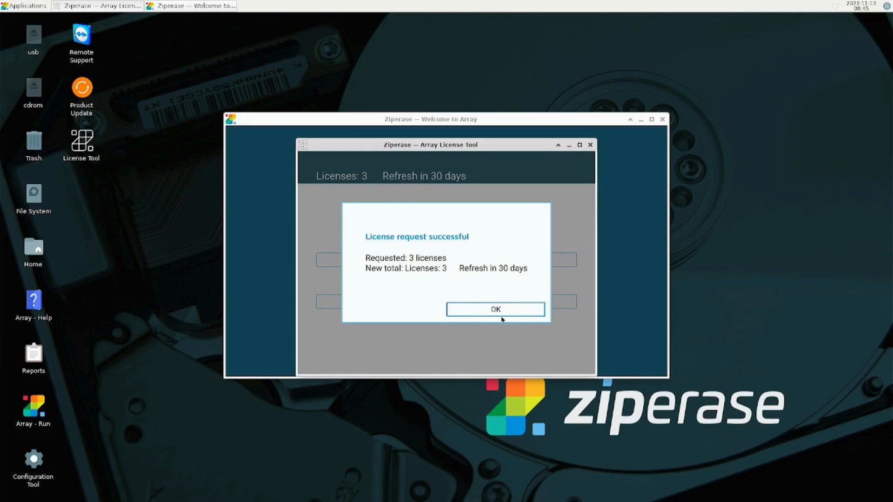
click(501, 314)
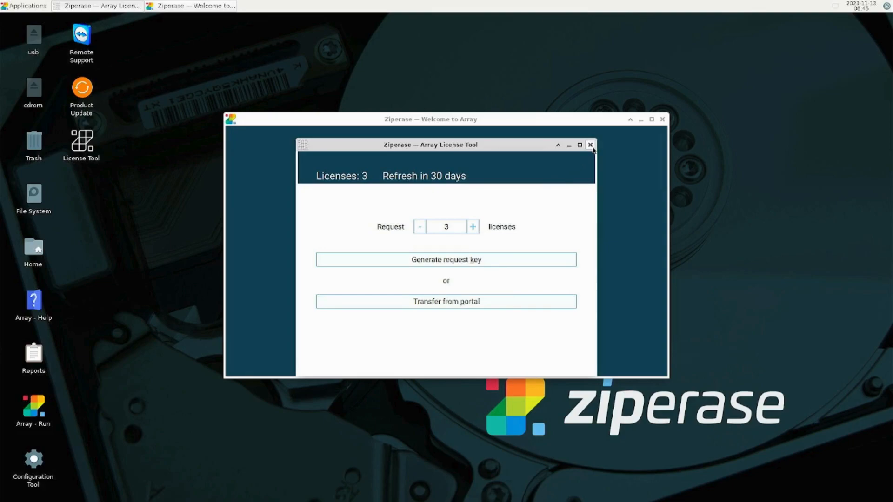
Close the license tool and launch Array
click(590, 145)
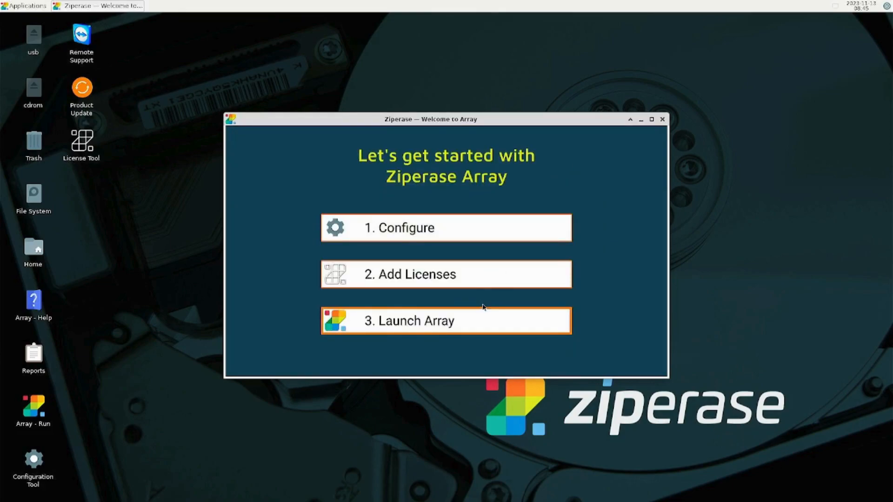
click(451, 324)
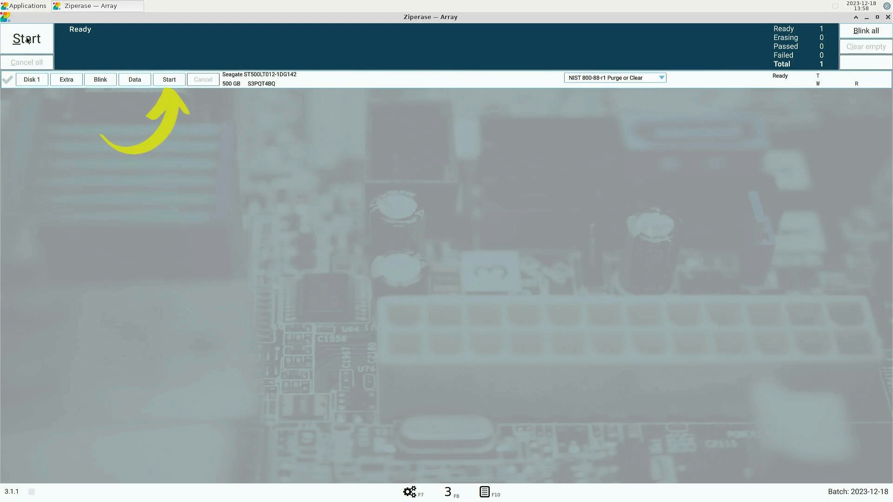
View the extra field Disk Asset ID for Disk 1, then leave the dialog without changes
click(67, 80)
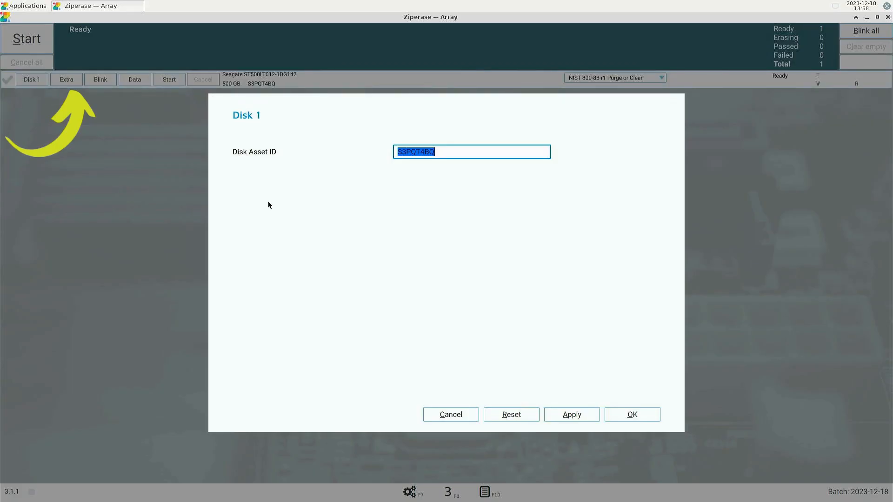
click(446, 150)
click(197, 153)
Toggle blinking for Disk 1 several times to identify the physical drive
click(102, 80)
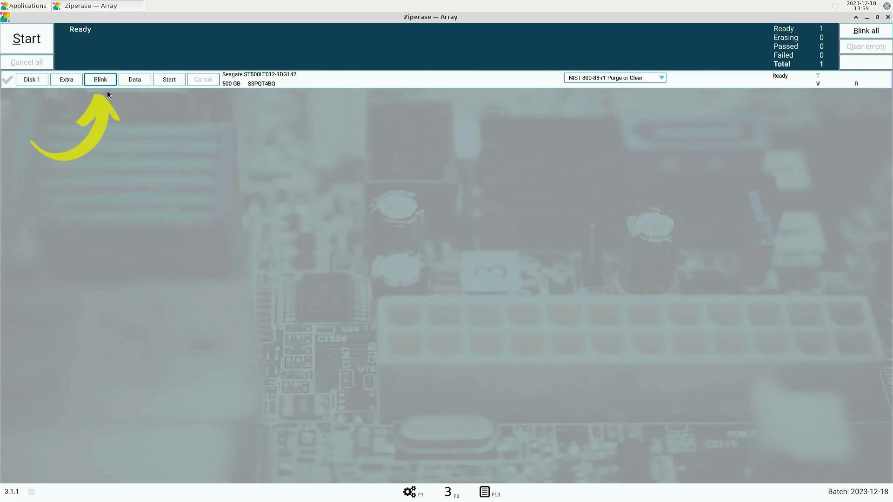
click(106, 78)
click(106, 80)
click(107, 80)
click(108, 80)
click(107, 80)
Inspect the raw sector data on Disk 1 and close the data viewer
click(136, 79)
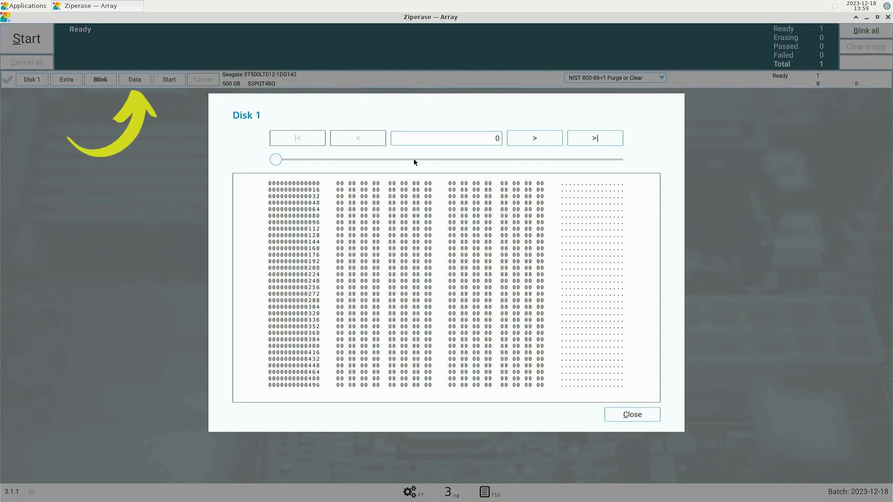
click(631, 415)
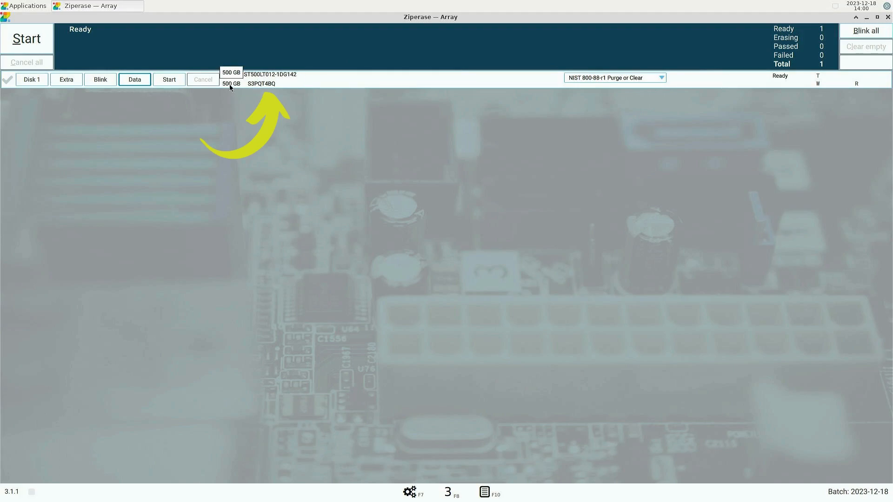
Set Disk 1's erasure method to Standard Overwrite 1-pass and blink all connected drives
click(613, 78)
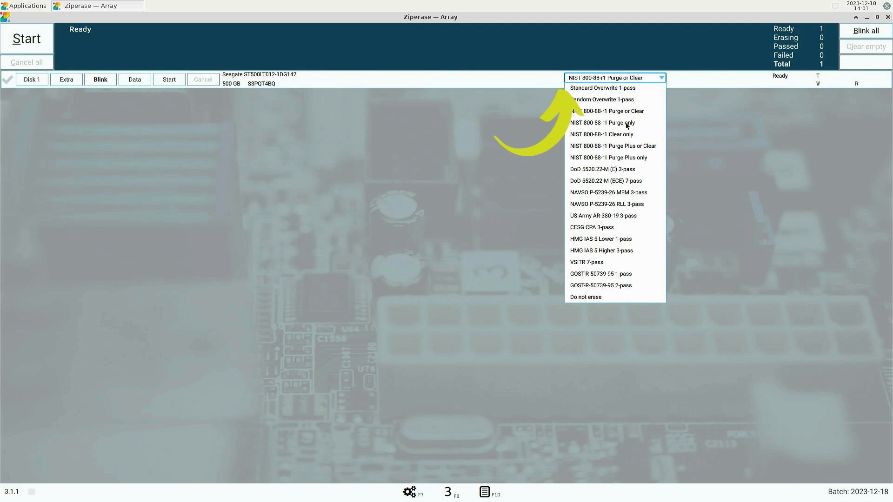
click(613, 89)
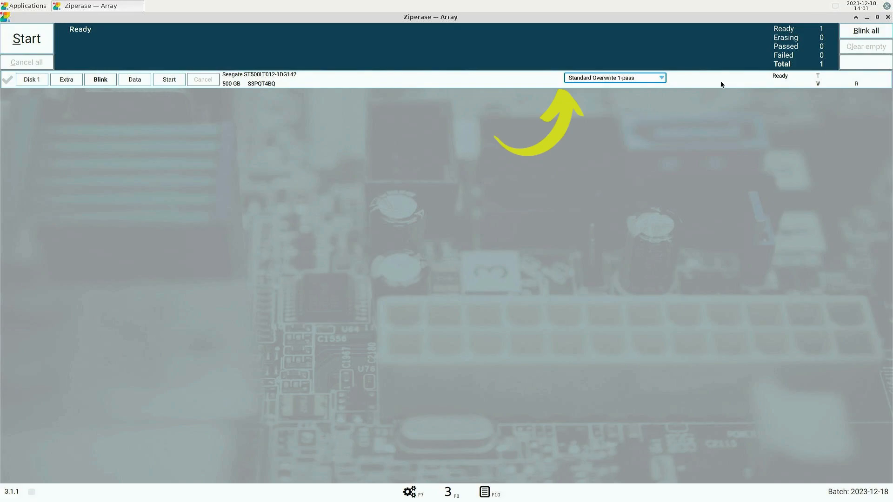
click(866, 33)
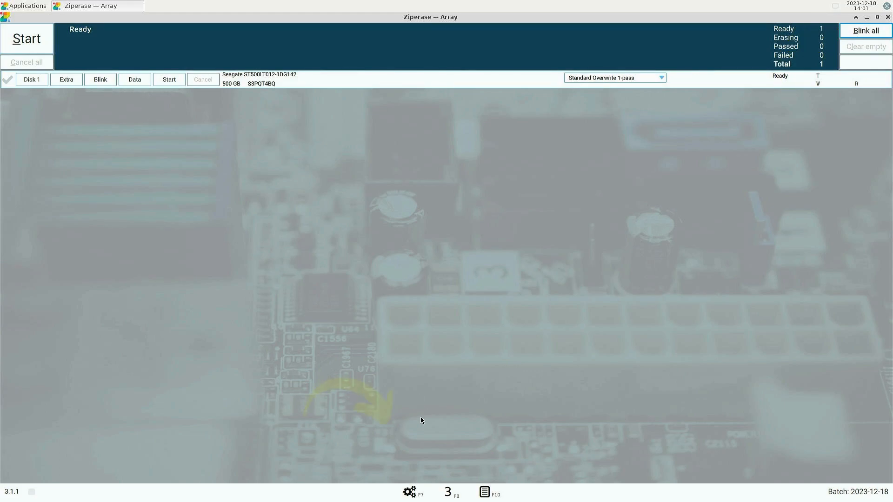
Review the startup and erase options in the Array configuration and set the verify sample to 5 %
click(410, 492)
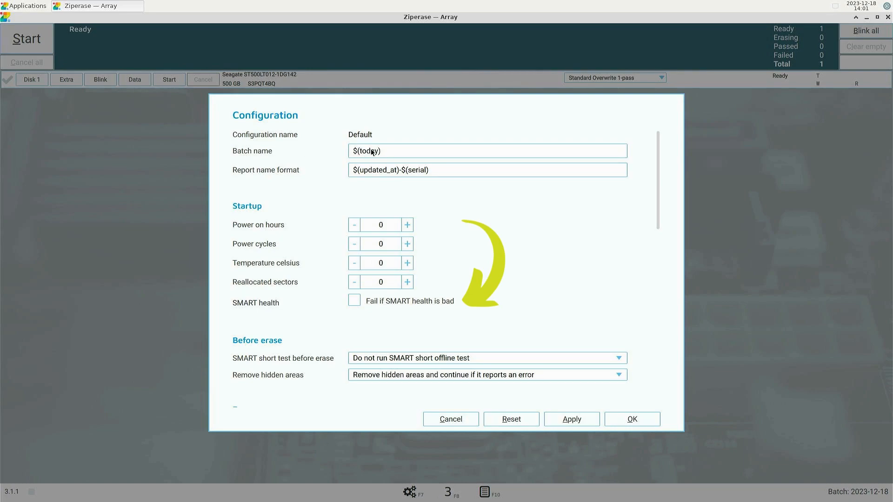
scroll(637, 279, down, 2)
scroll(637, 279, down, 3)
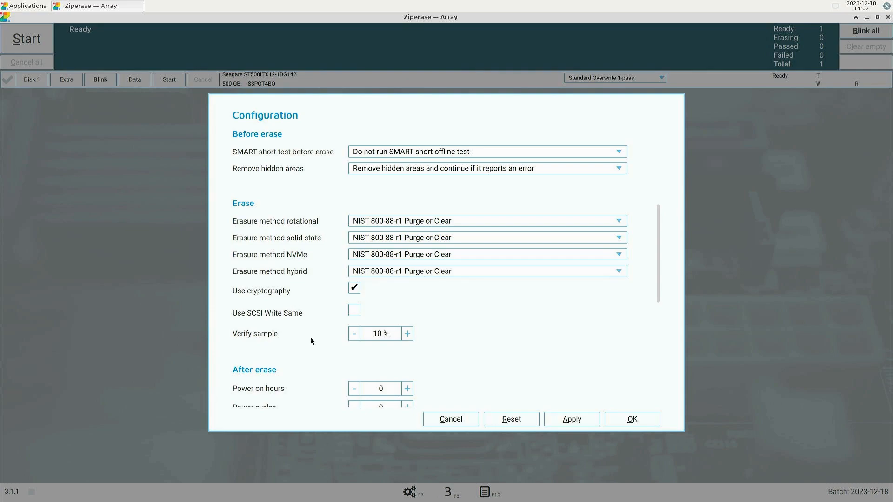
scroll(313, 336, down, 2)
click(354, 294)
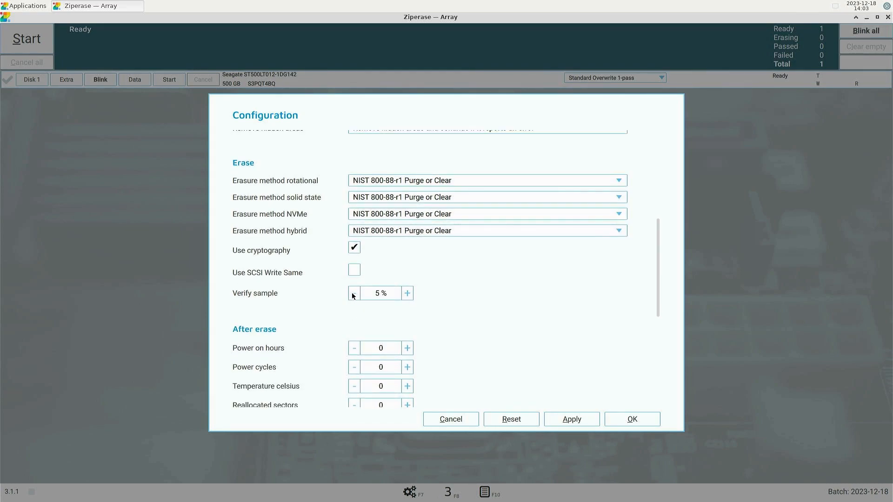
Add an empty text row to the extra fields for disk drives and remove it again
scroll(327, 302, down, 8)
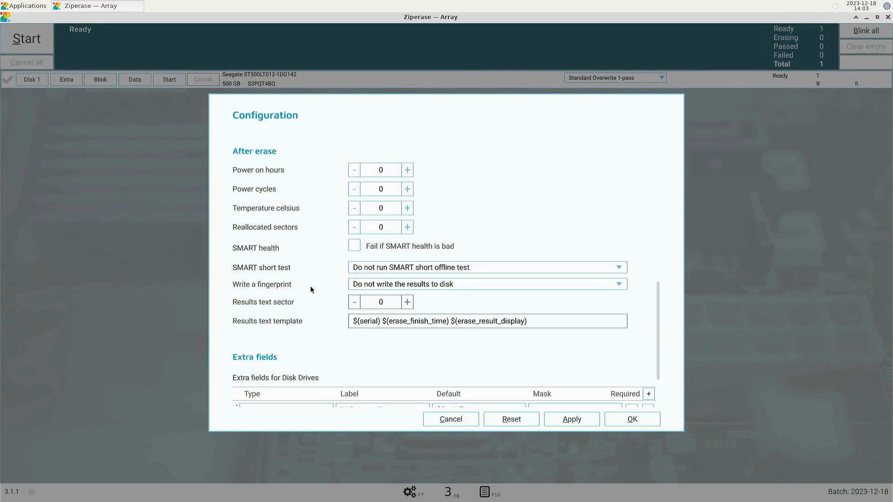
scroll(316, 311, down, 3)
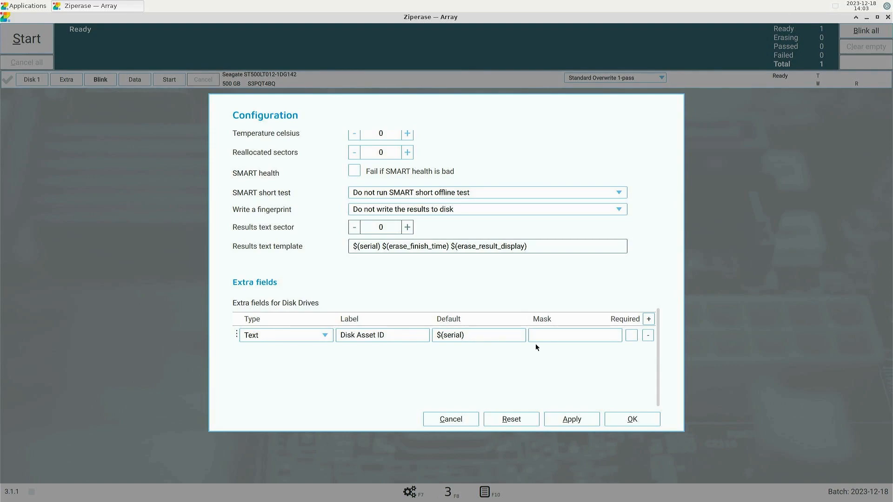
click(648, 319)
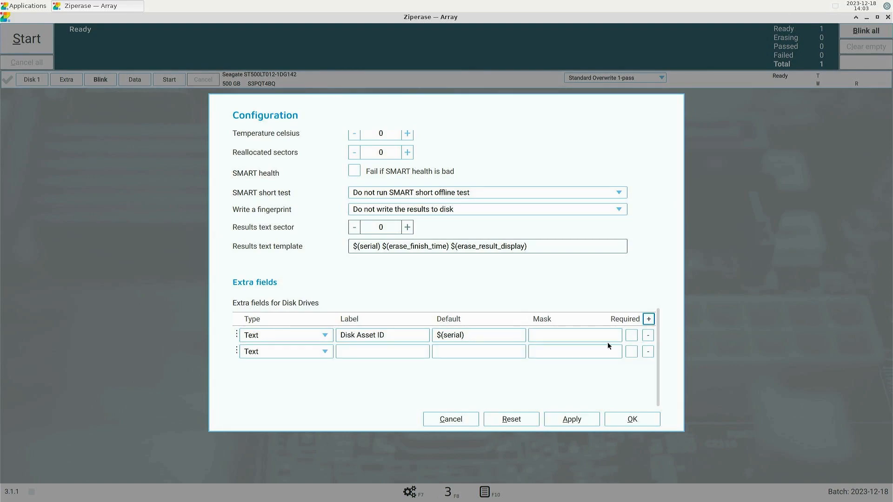
click(390, 352)
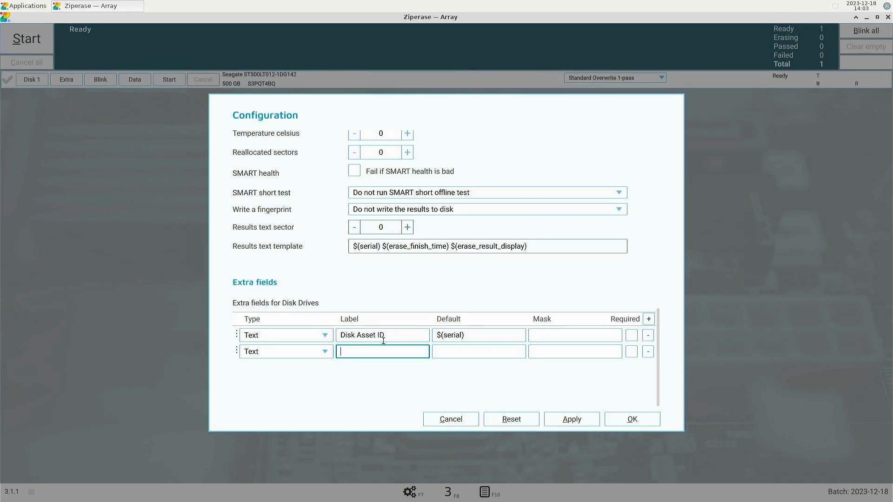
click(648, 352)
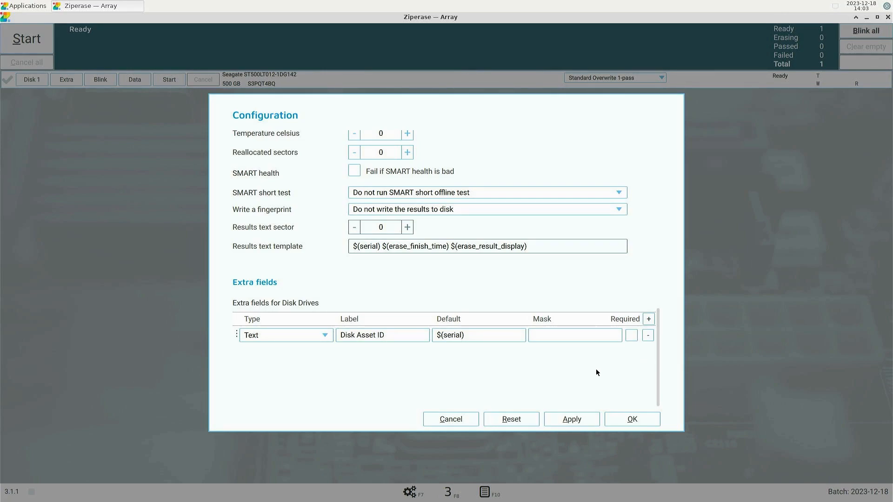
Save the Array configuration changes and close the configuration dialog
click(634, 422)
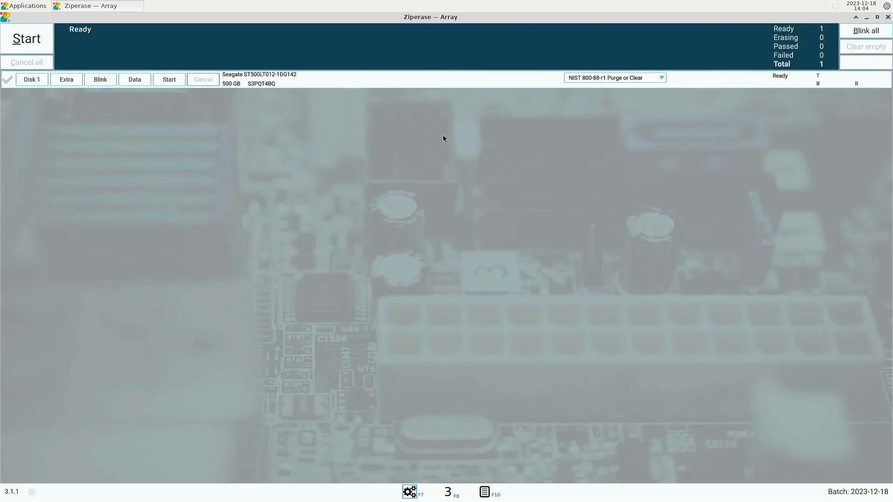
Set the erasure method of Disk 1, Disk 2 and Disk 3 to Standard Overwrite 1-pass
key(Tab)
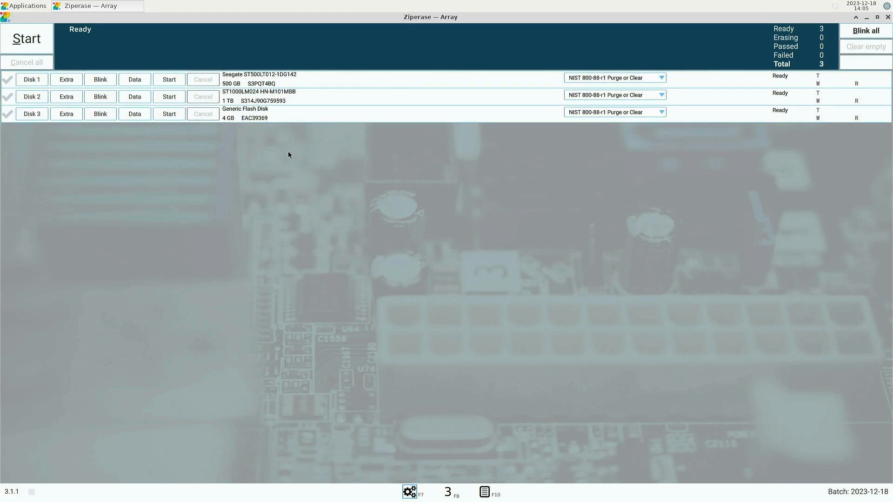
click(662, 79)
click(635, 89)
click(655, 94)
click(645, 106)
click(662, 112)
click(609, 123)
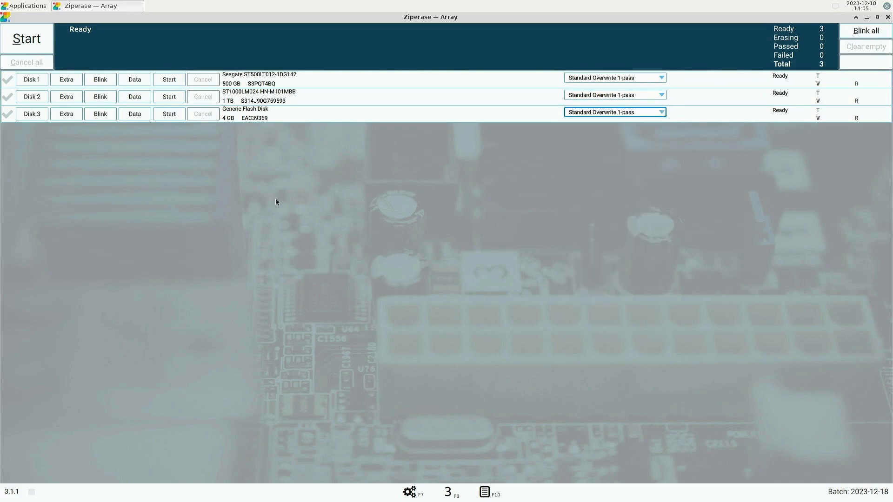
Start the erasure individually on Disk 1, Disk 2 and Disk 3
click(170, 81)
click(168, 100)
click(170, 114)
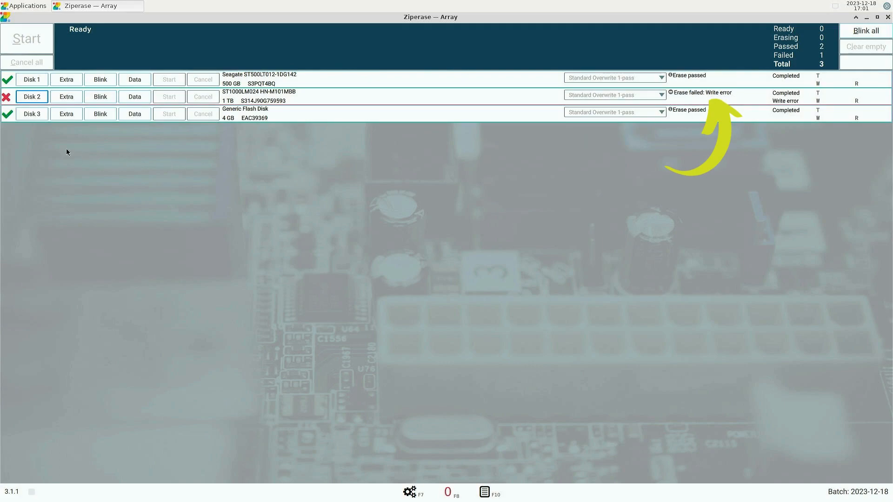
Review Disk 1's details, test results, erase results and log, and close the details
click(31, 79)
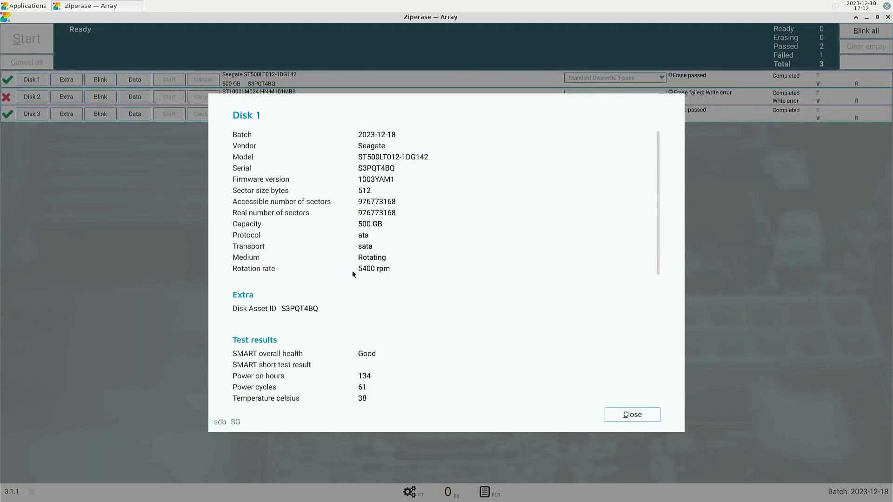
scroll(395, 271, down, 4)
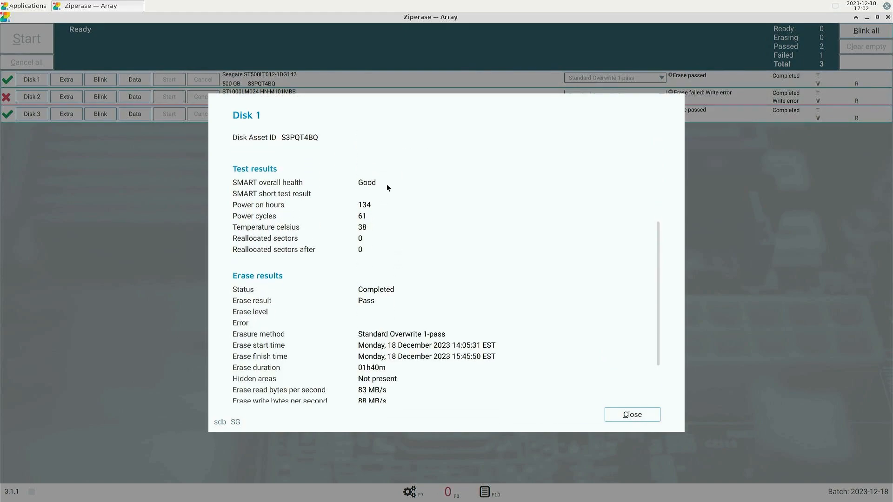
scroll(395, 231, down, 2)
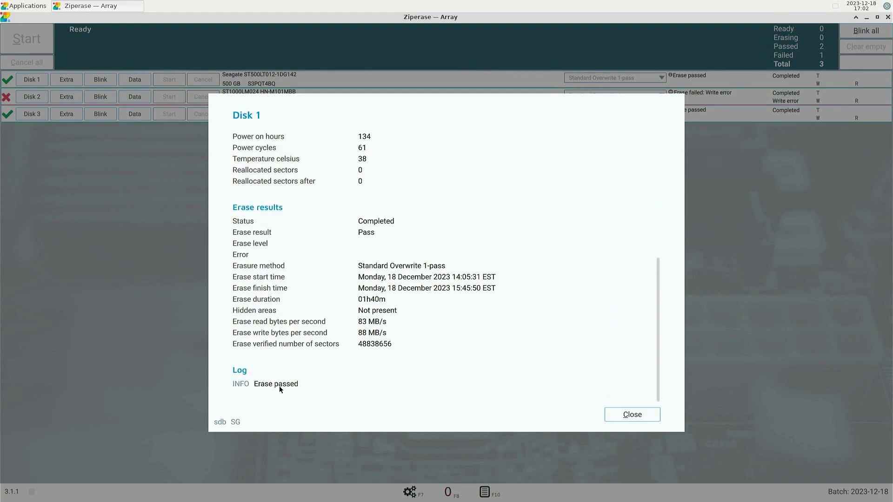
click(632, 415)
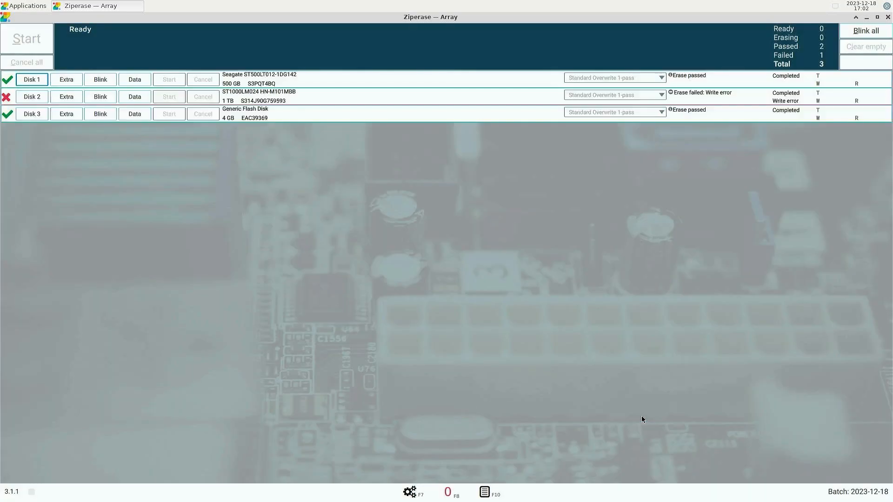
Open the 2023-12-18 PDF reports folder, view Disk 2's erasure report and the batch report 2023-12-18.pdf, and close everything again
click(486, 496)
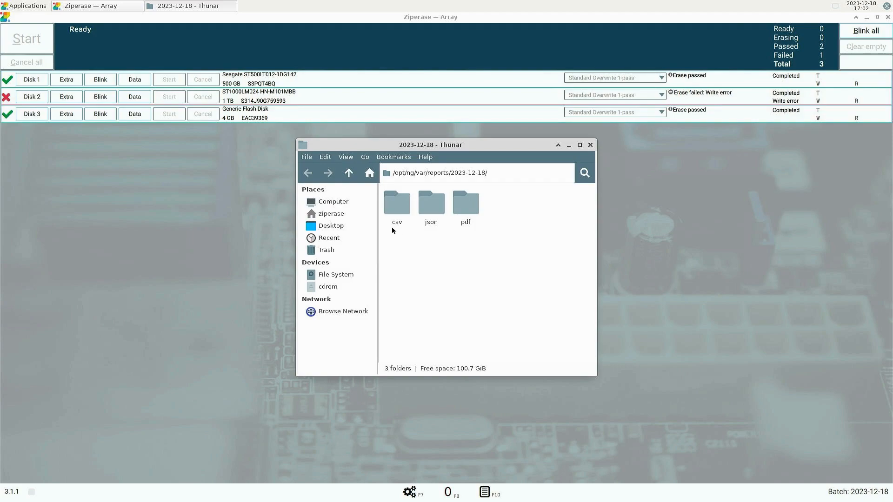
double_click(466, 203)
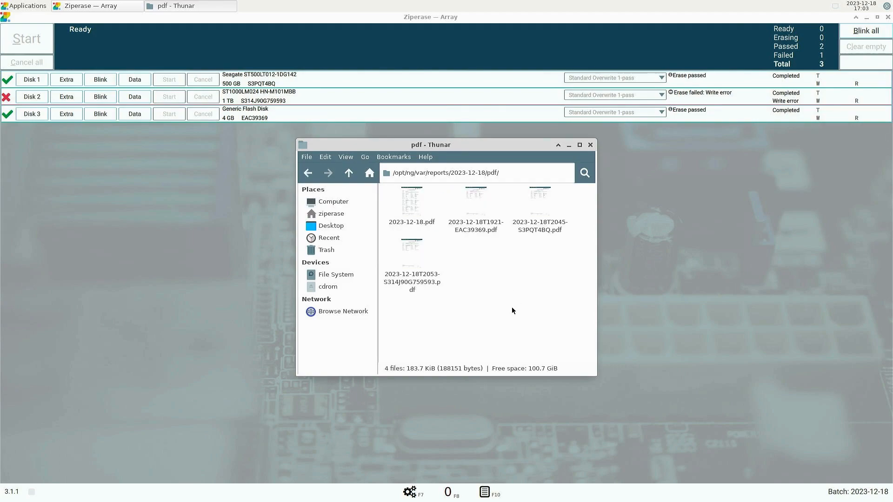
double_click(415, 282)
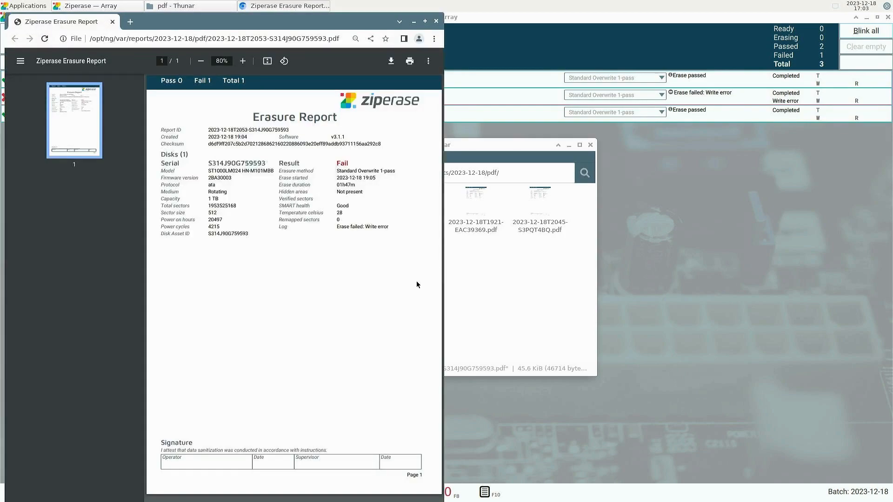
click(436, 22)
double_click(410, 212)
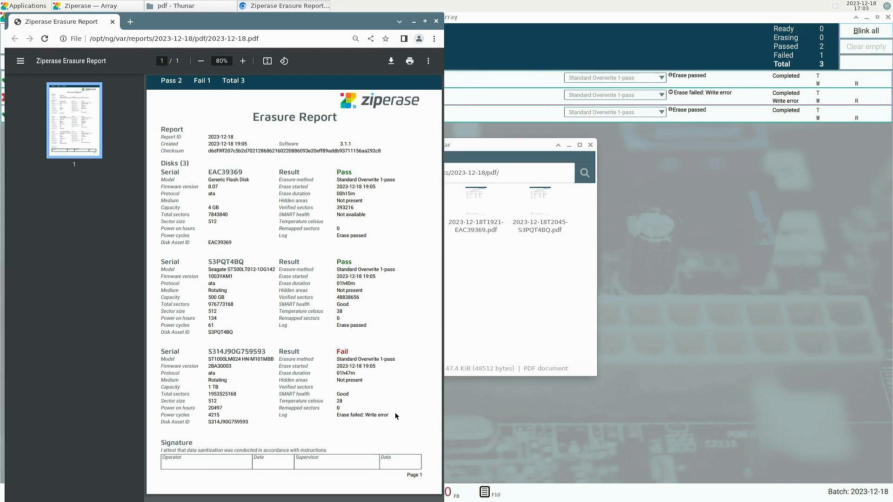
key(ctrl+w)
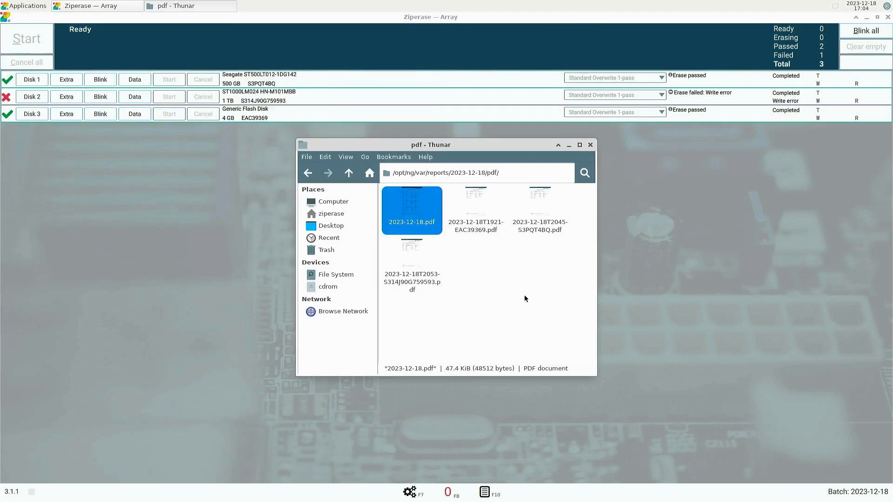
click(590, 145)
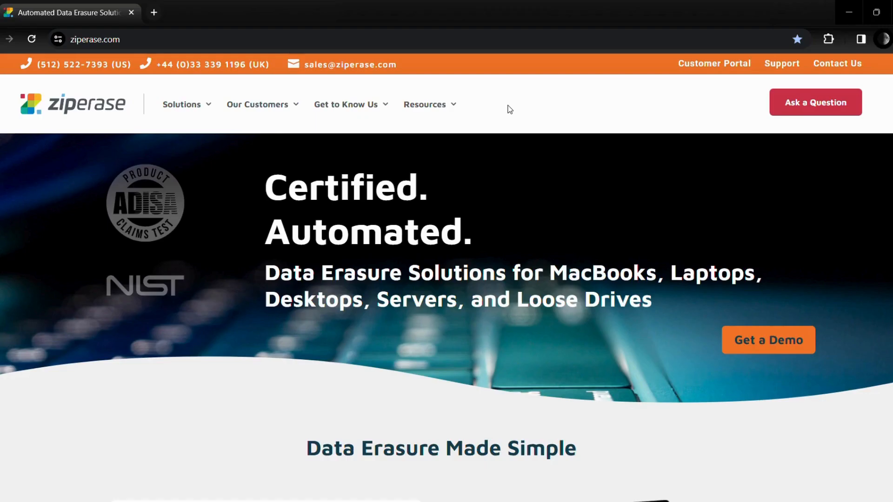
On ziperase.com in the browser, open the Array Erase Get Started page and examine its quick-start guide and FAQs
mouse_move(459, 107)
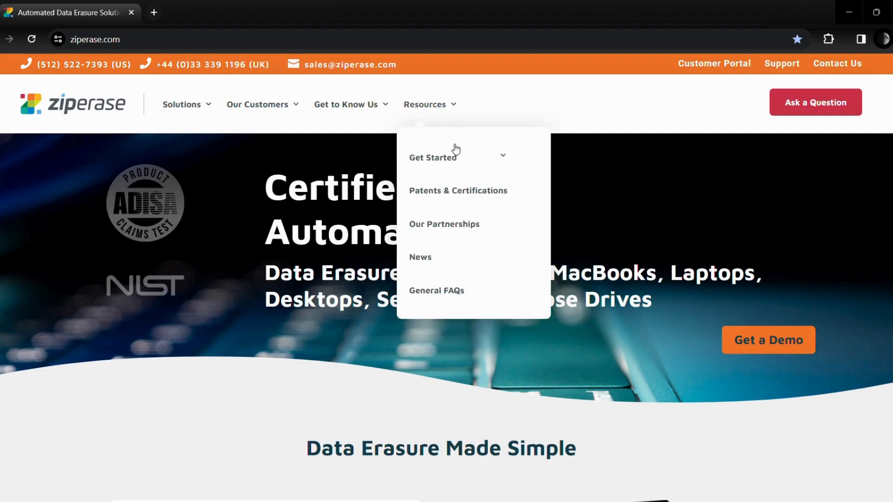
mouse_move(455, 155)
click(551, 194)
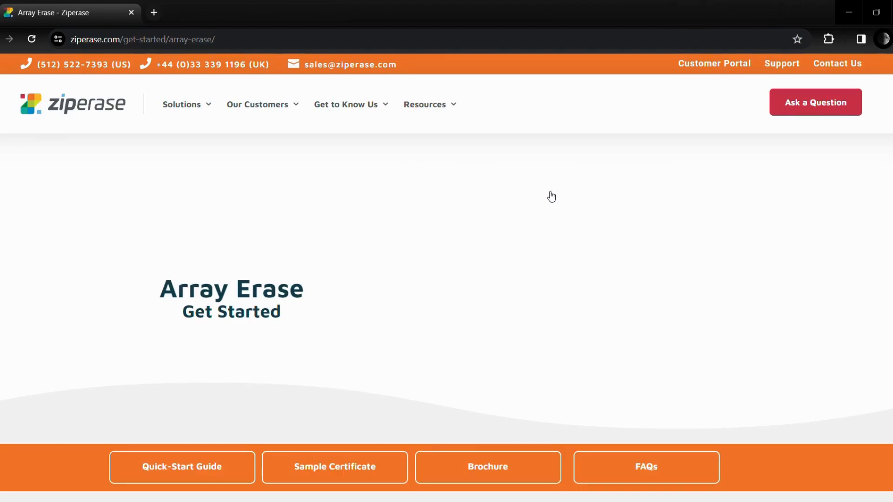
scroll(521, 199, down, 4)
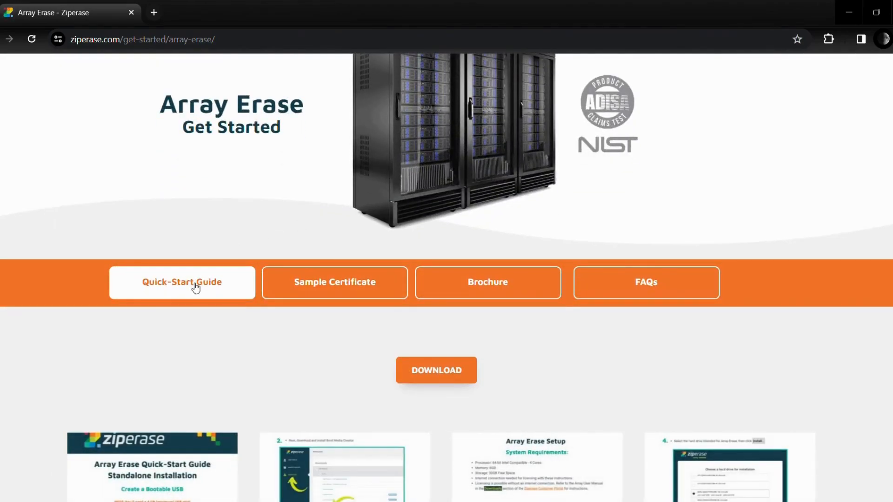
scroll(195, 289, down, 4)
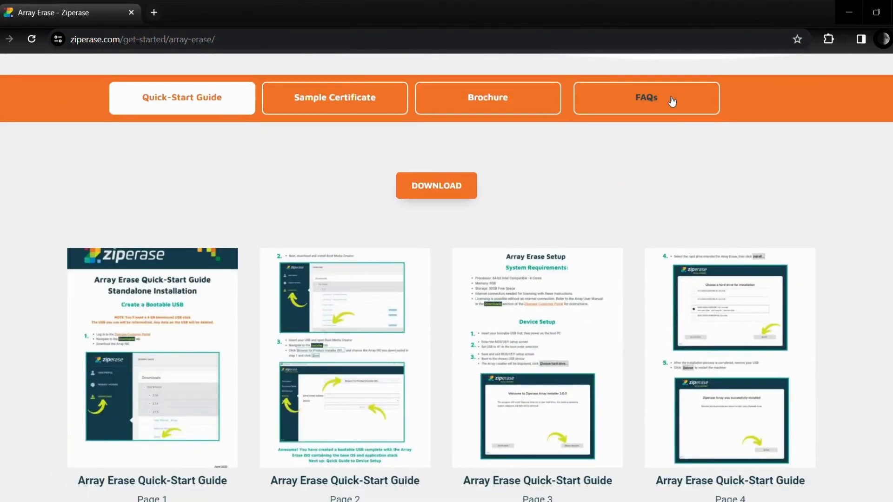
click(671, 102)
scroll(669, 231, down, 4)
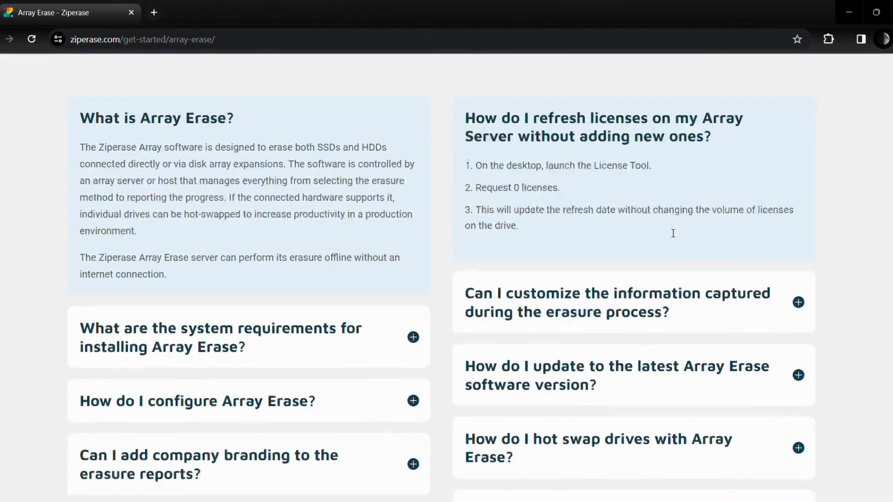
Open the Ziperase customer service portal from the website's support link and choose a Technical support request
scroll(669, 230, up, 10)
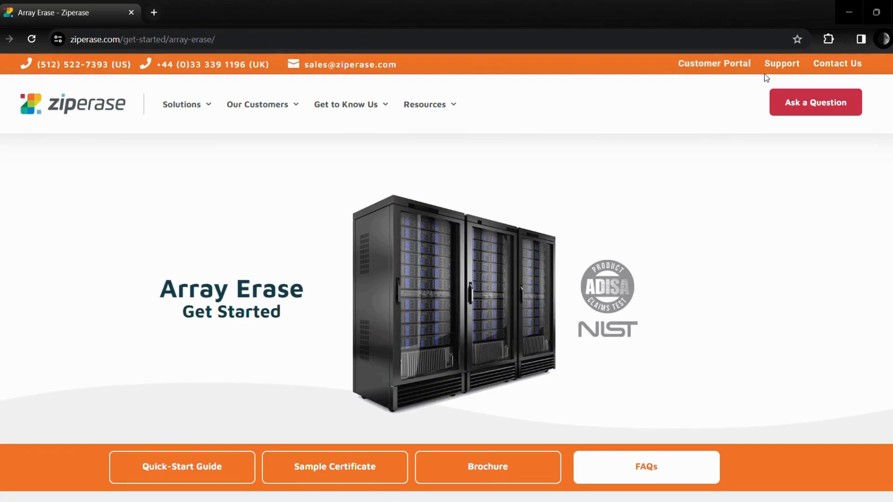
click(775, 68)
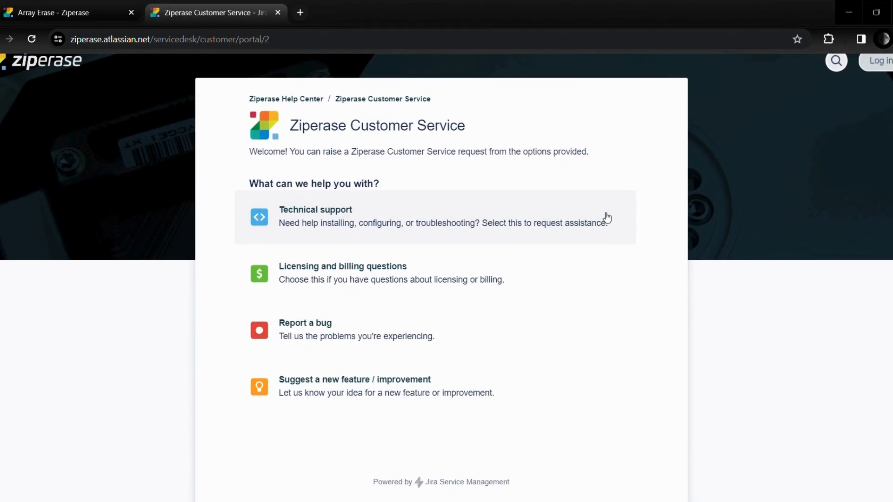
click(606, 221)
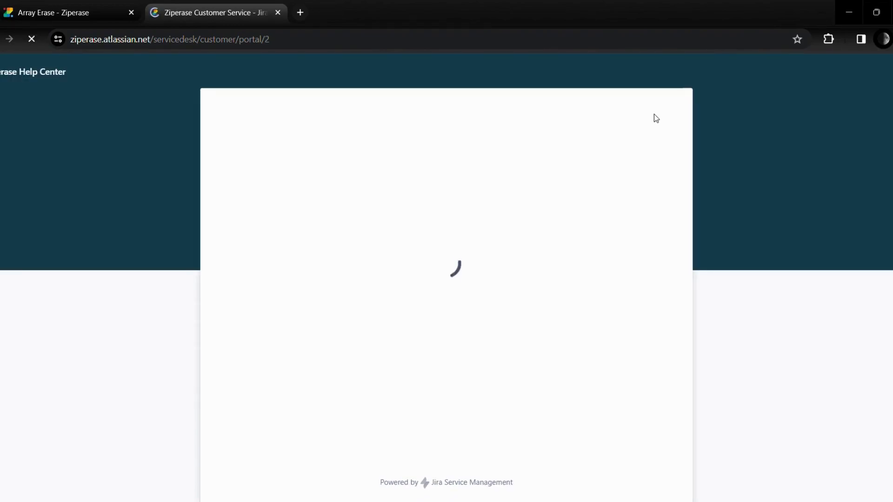